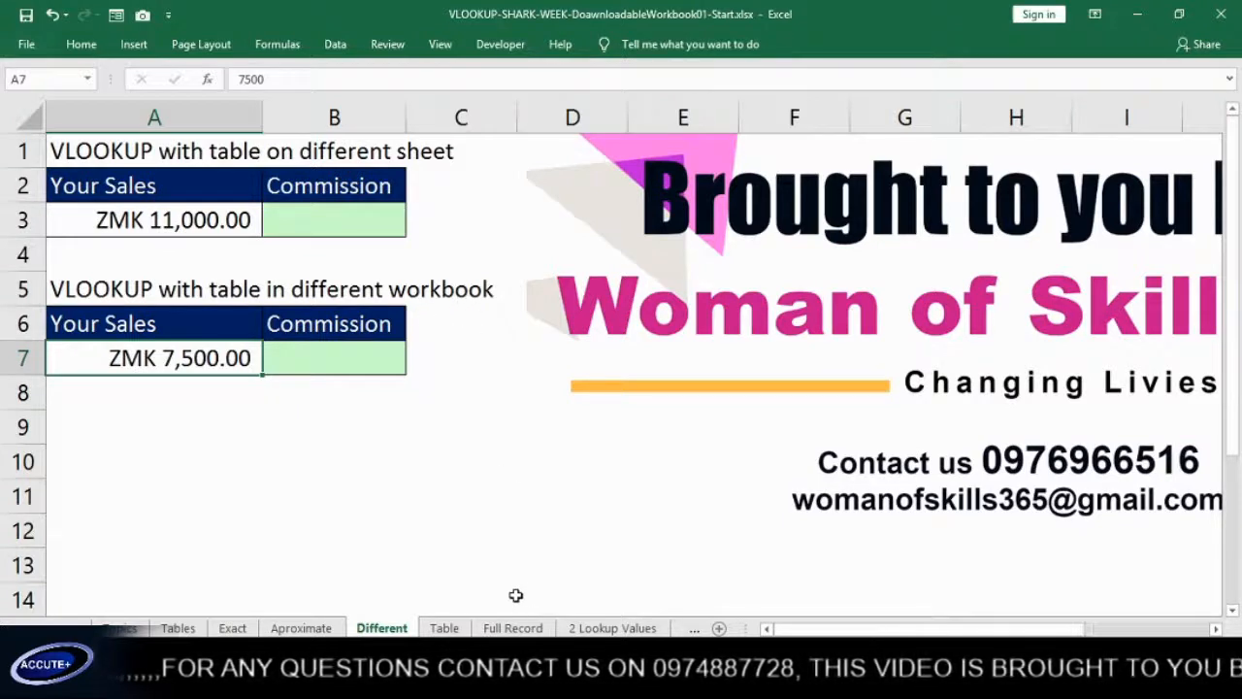
Review the sales amount in A3 and the commission table in A2:C6 on the Table sheet, returning to the Different sheet
{"action": "left_click", "coordinate": [181, 221]}
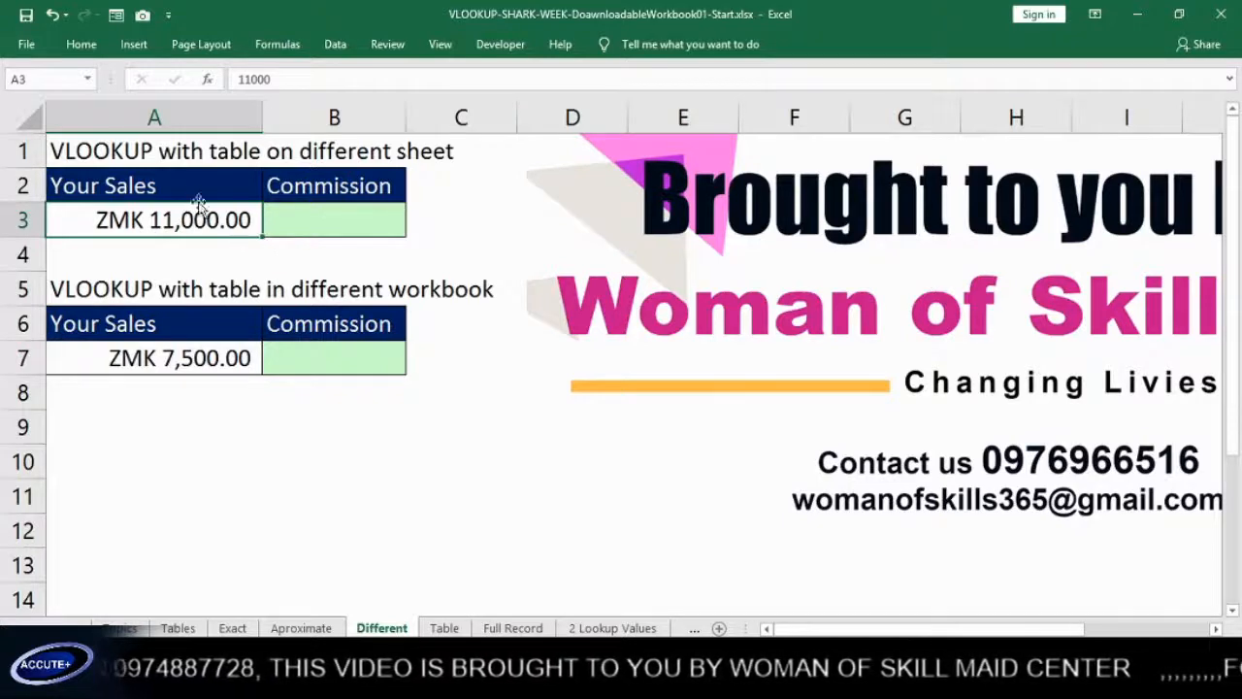
{"action": "left_click", "coordinate": [444, 628]}
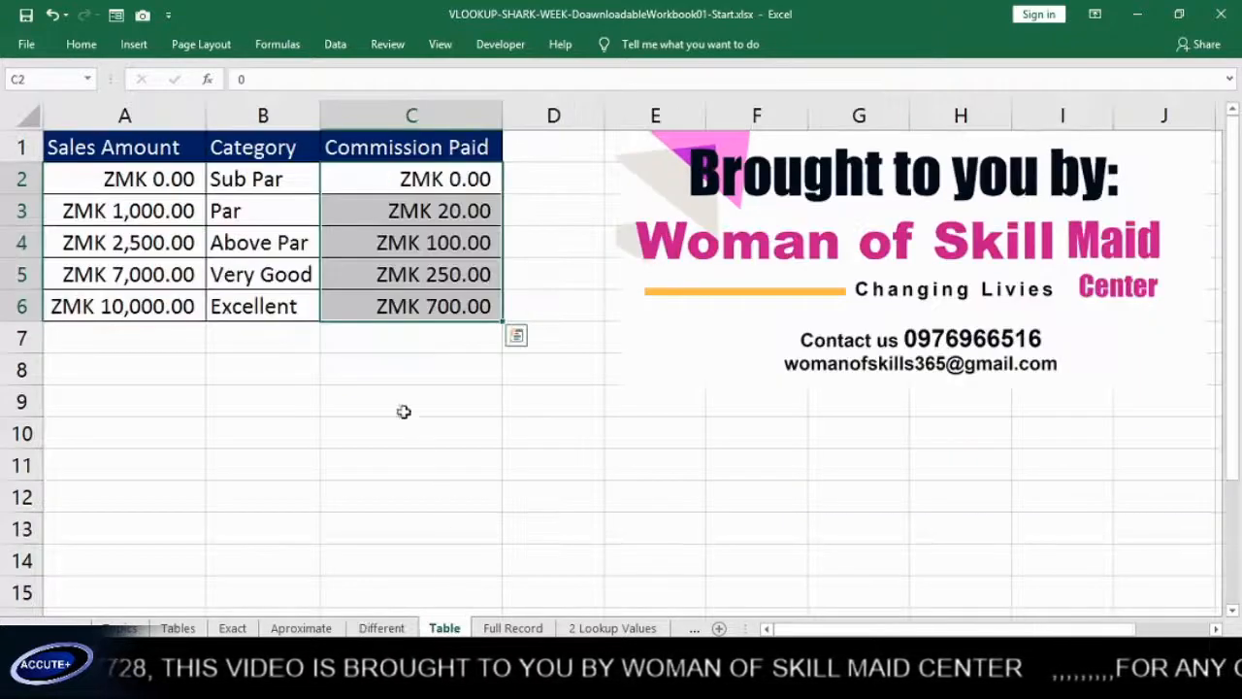
{"action": "left_click", "coordinate": [181, 243]}
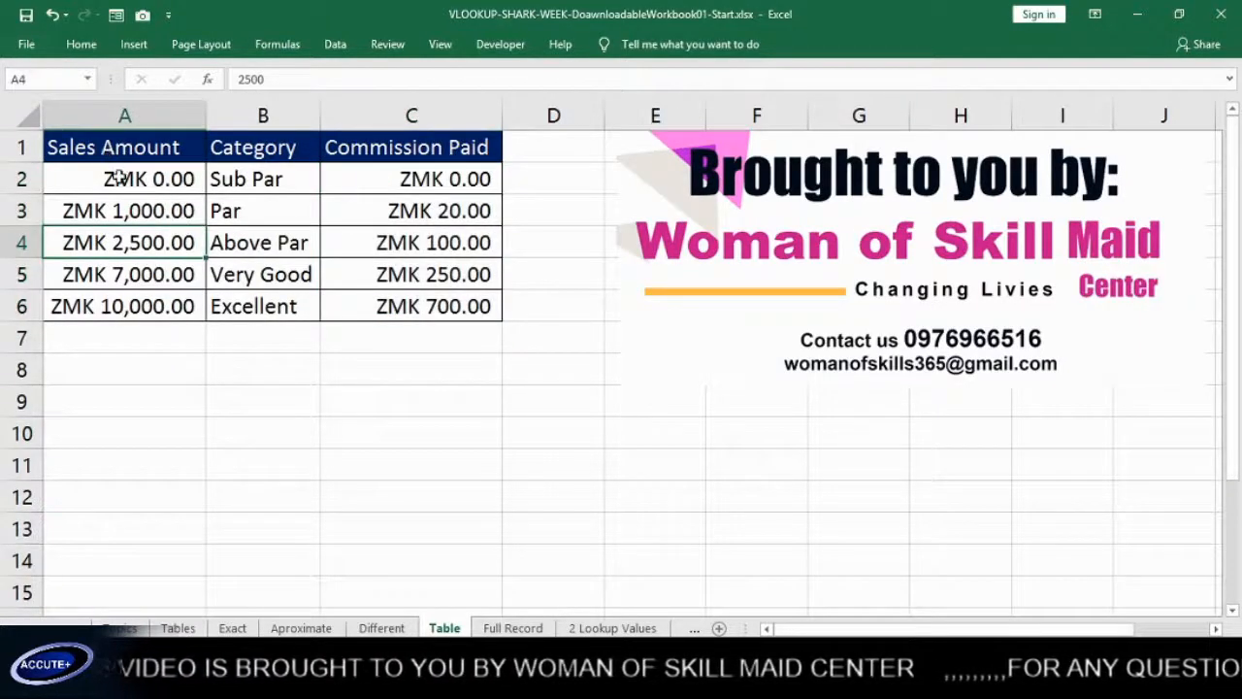
{"action": "left_click_drag", "start_coordinate": [119, 176], "coordinate": [452, 311]}
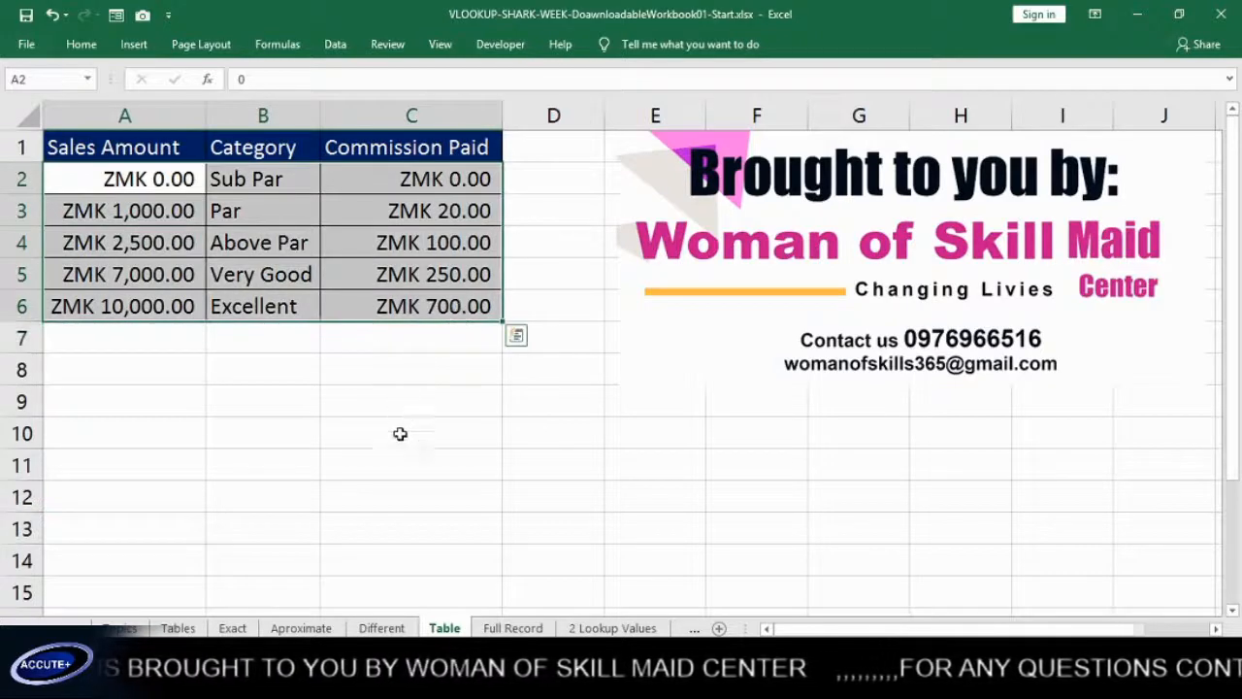
{"action": "left_click", "coordinate": [382, 628]}
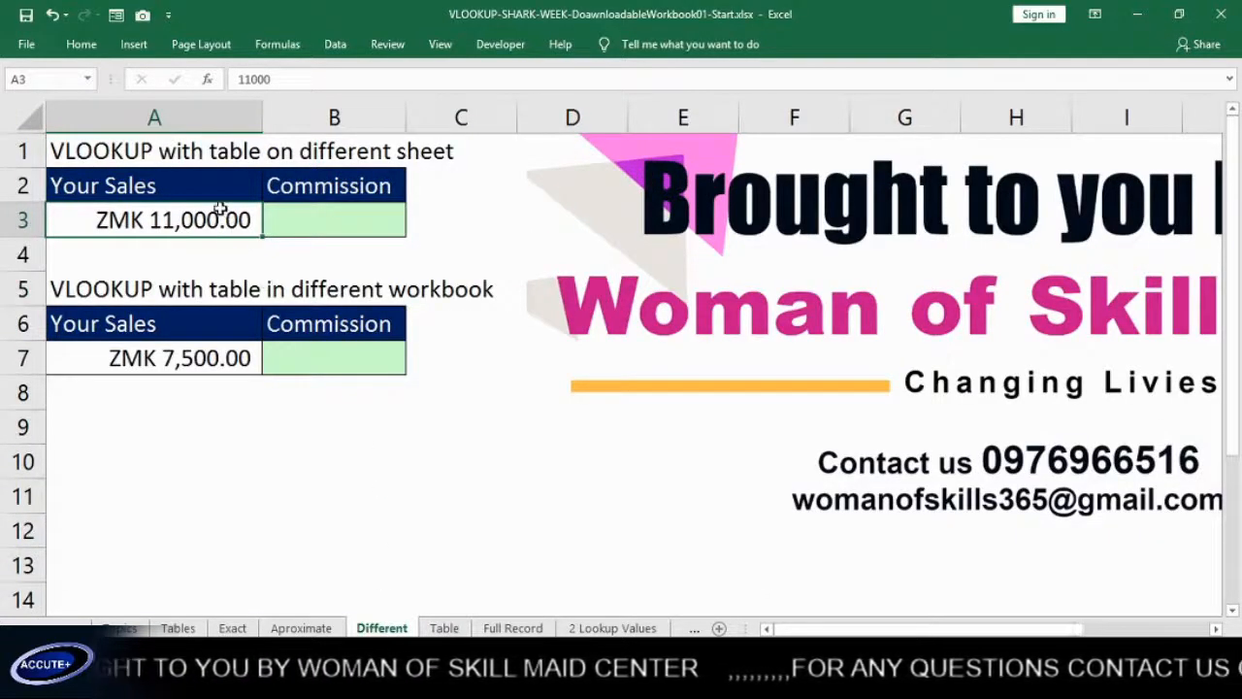
Enter =VLOOKUP(A3,Table!A2:C6,3) in B3 of the Different sheet to look up the commission from the Table sheet
{"action": "left_click", "coordinate": [331, 213]}
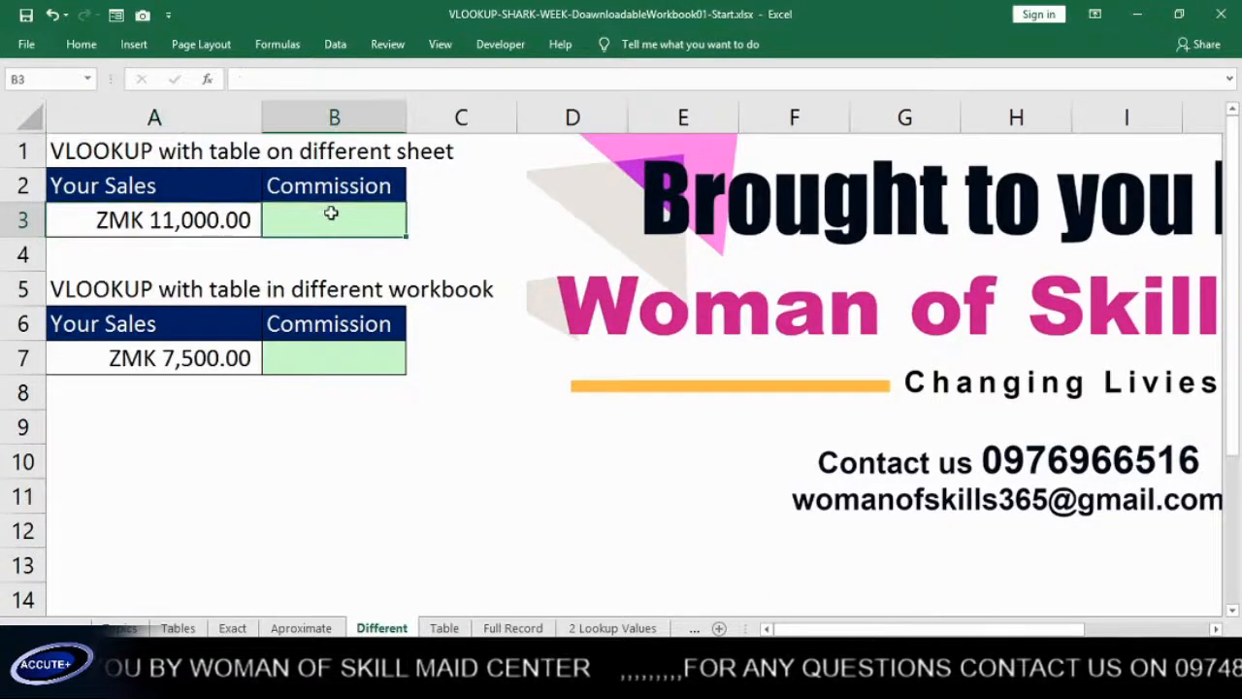
{"action": "type", "text": "="}
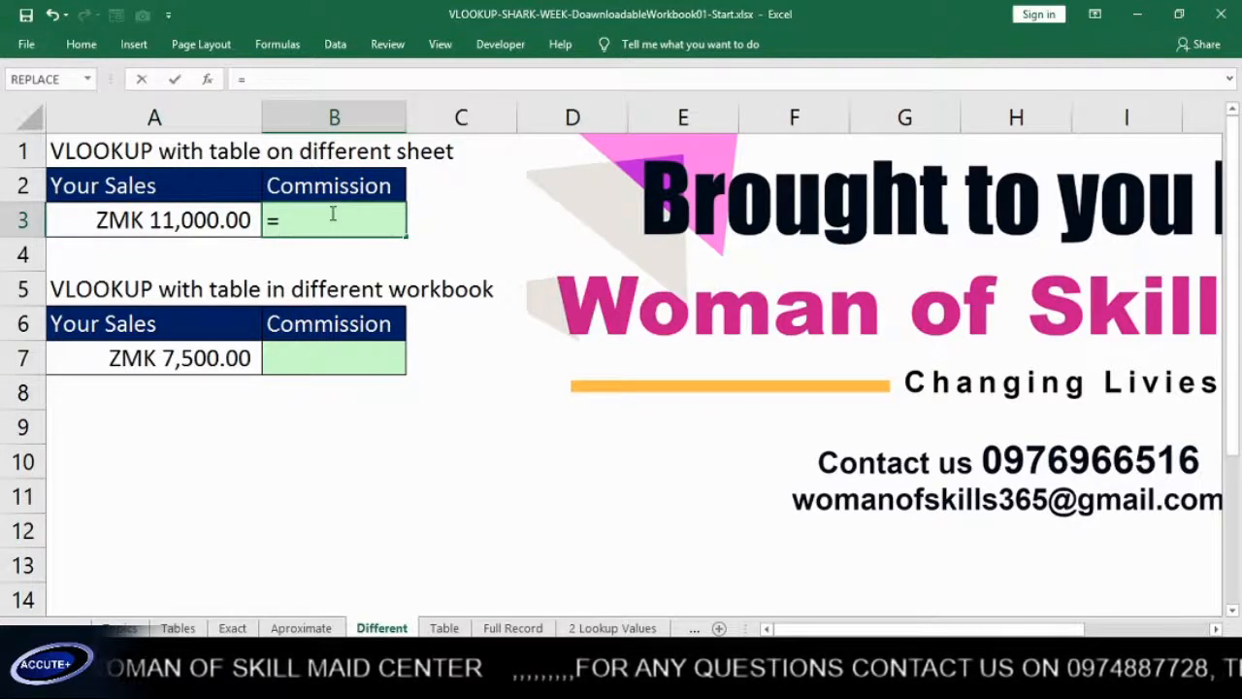
{"action": "type", "text": "VLOOKUP("}
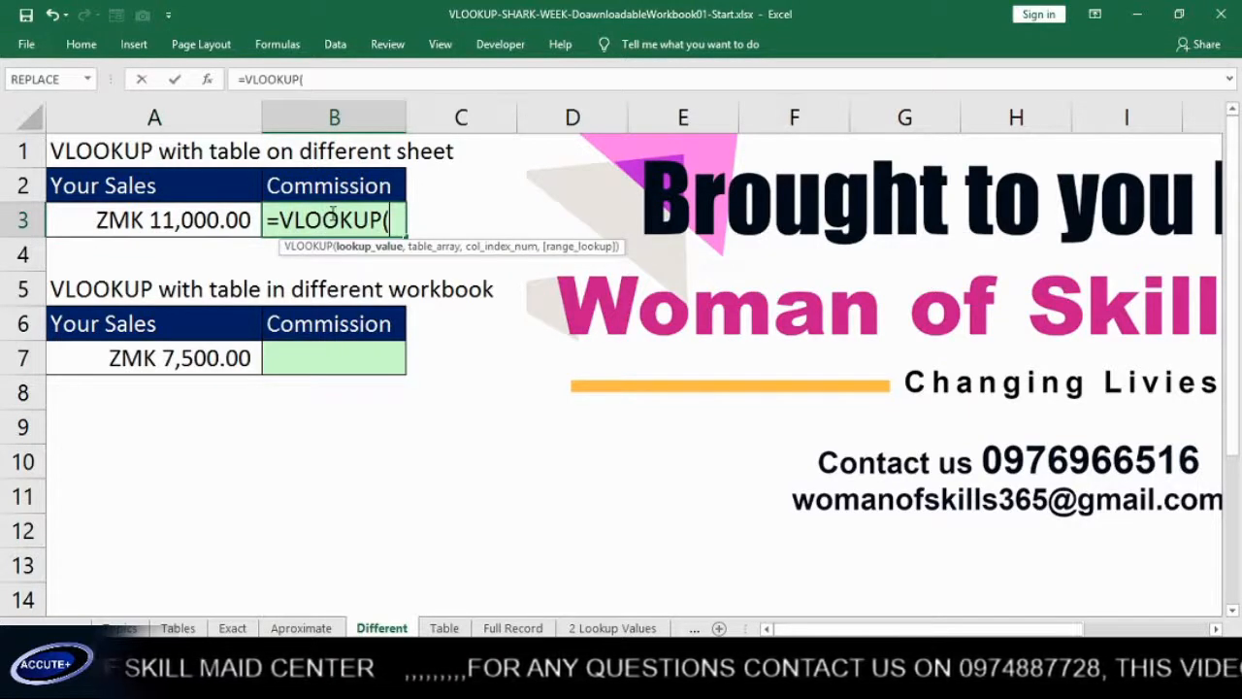
{"action": "left_click", "coordinate": [194, 220]}
{"action": "type", "text": ","}
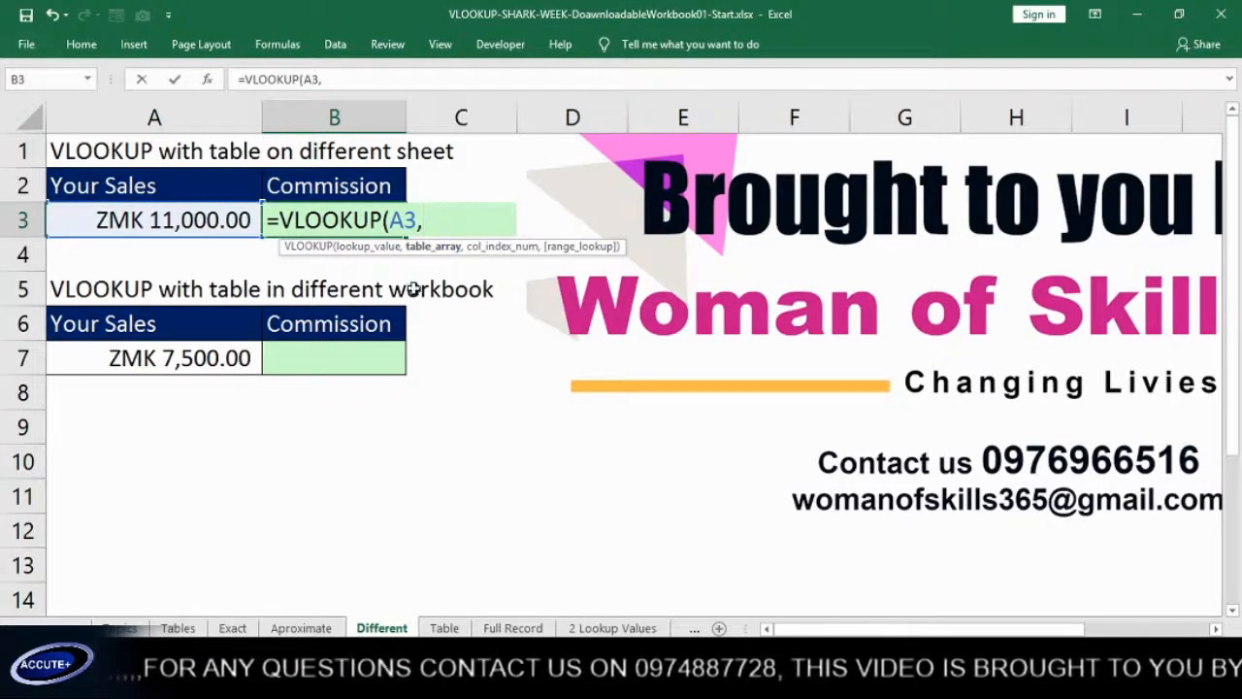
{"action": "left_click", "coordinate": [444, 628]}
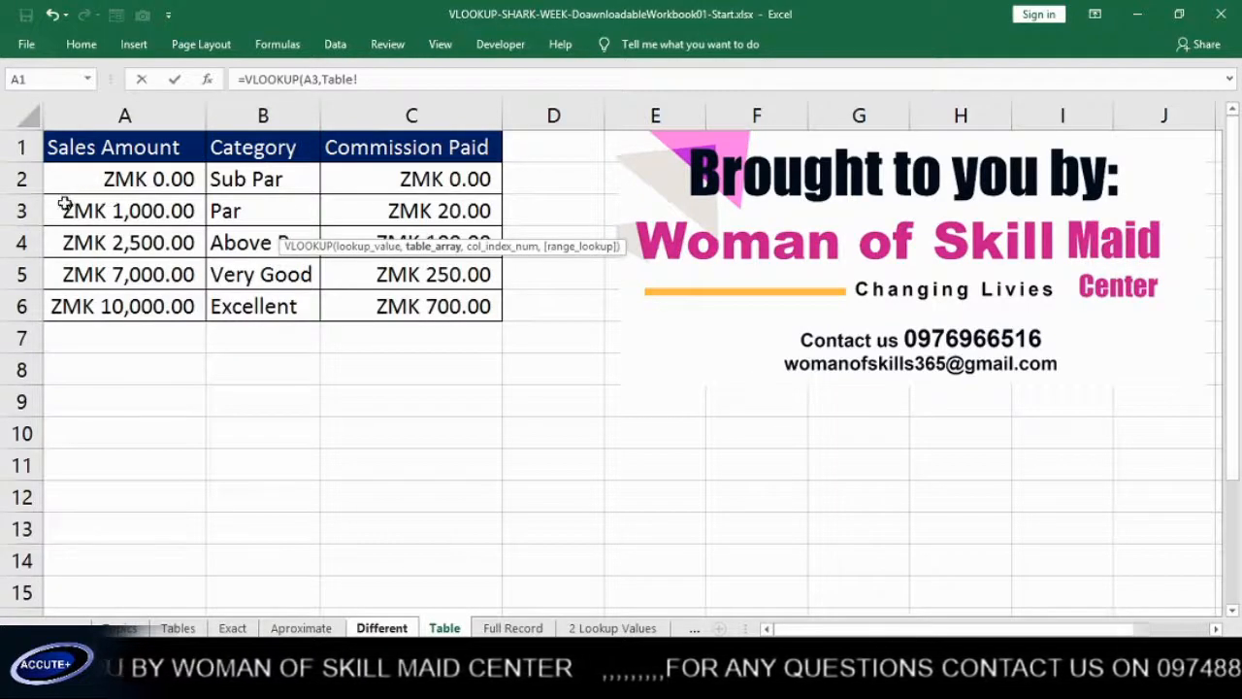
{"action": "left_click_drag", "start_coordinate": [61, 173], "coordinate": [416, 301]}
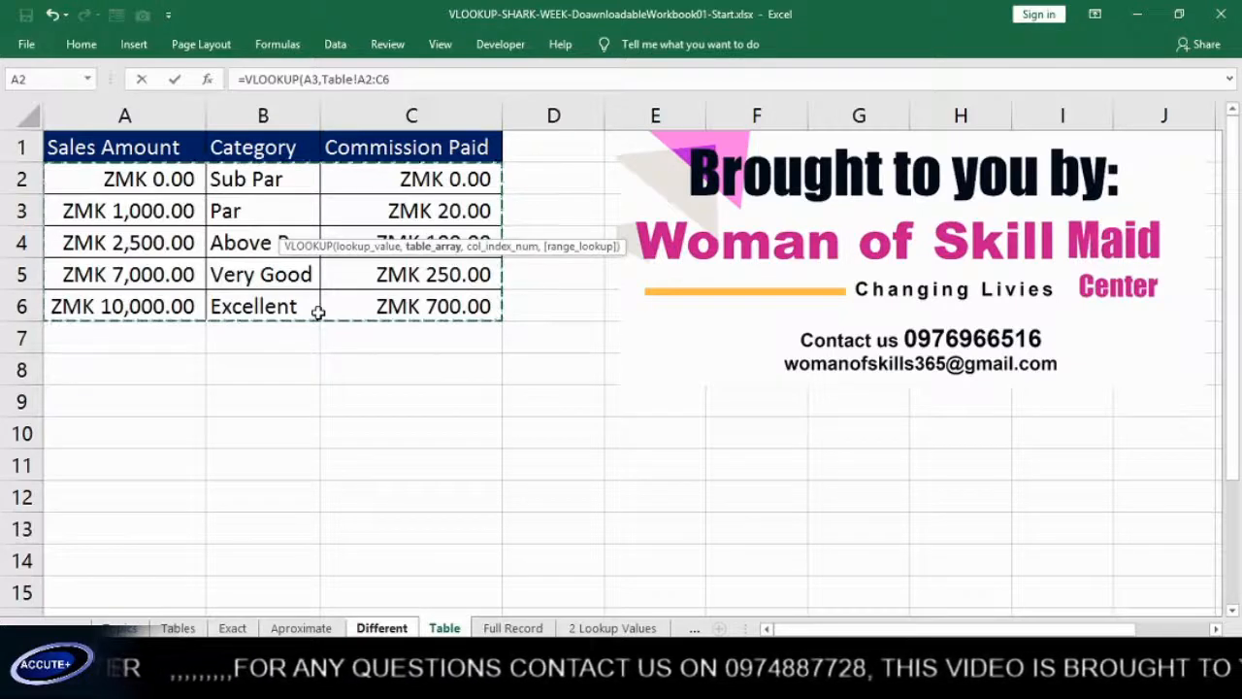
{"action": "type", "text": ",3"}
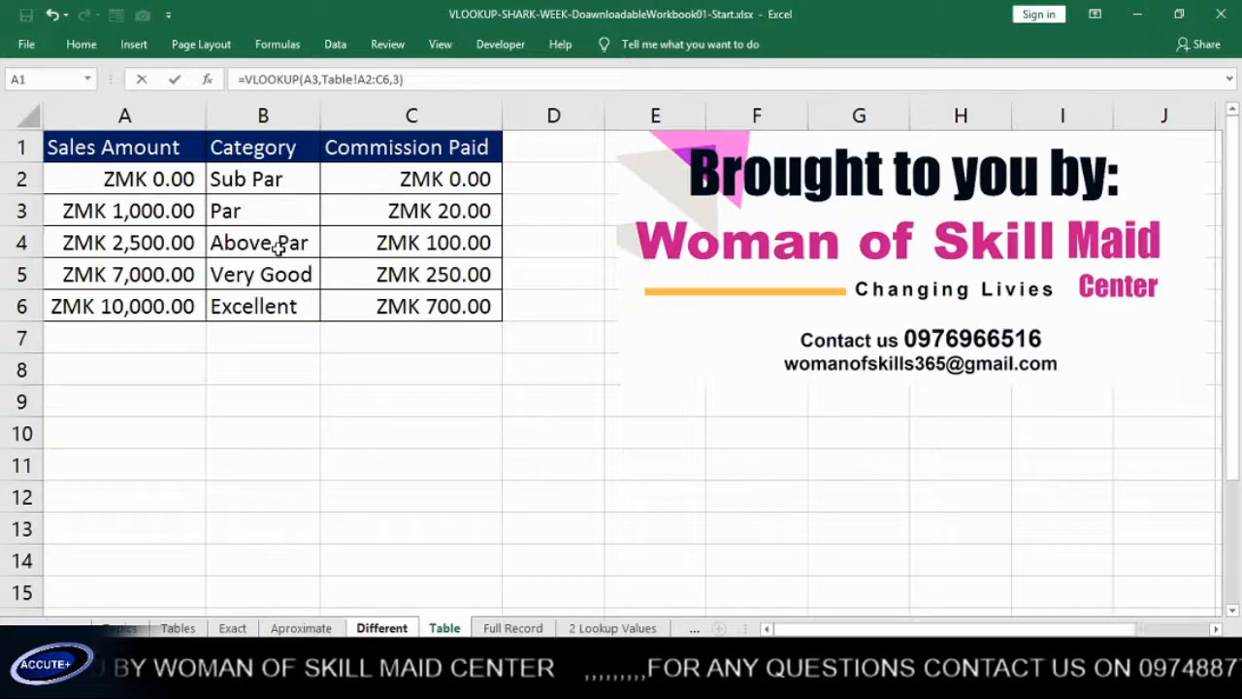
{"action": "key", "text": "Return"}
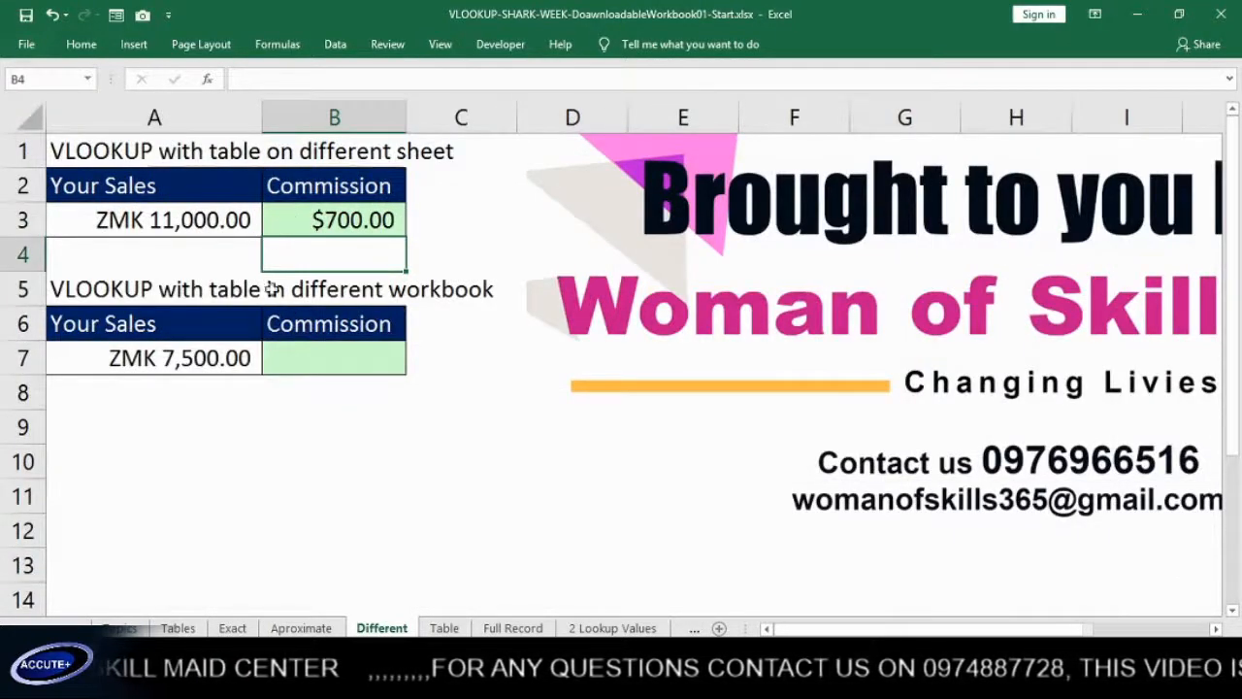
Format the commission in B3 as currency with the ZMK symbol
{"action": "left_click", "coordinate": [320, 228]}
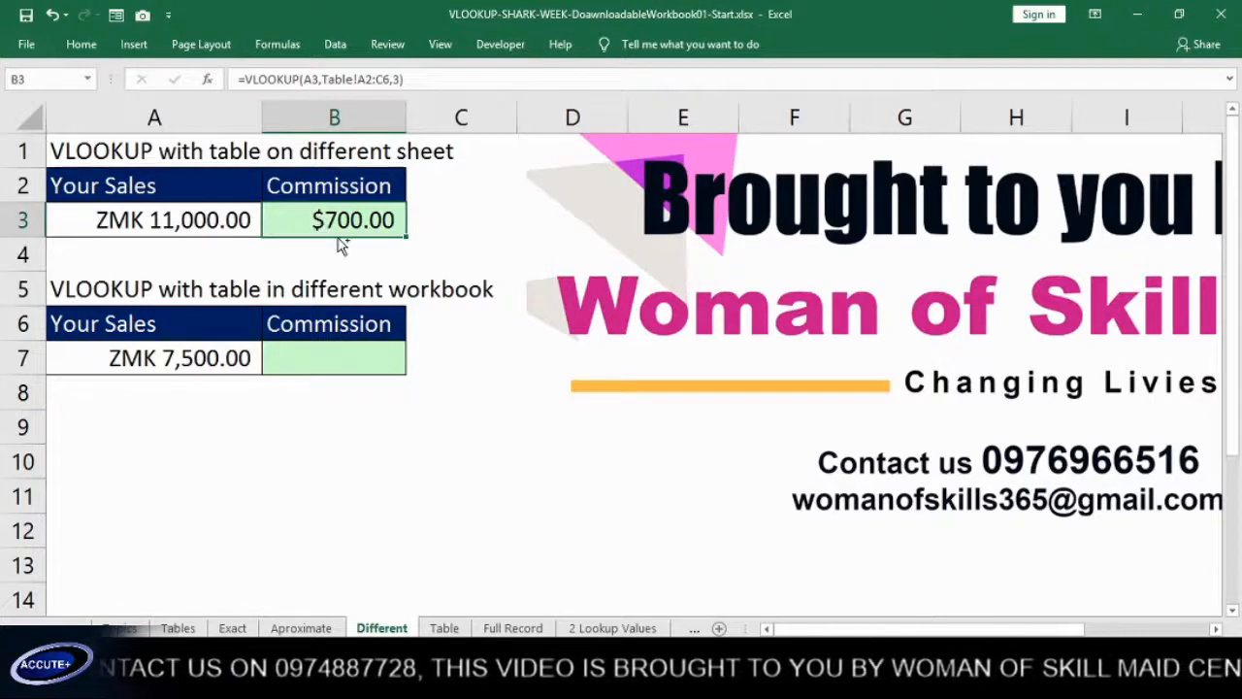
{"action": "key", "text": "ctrl+1"}
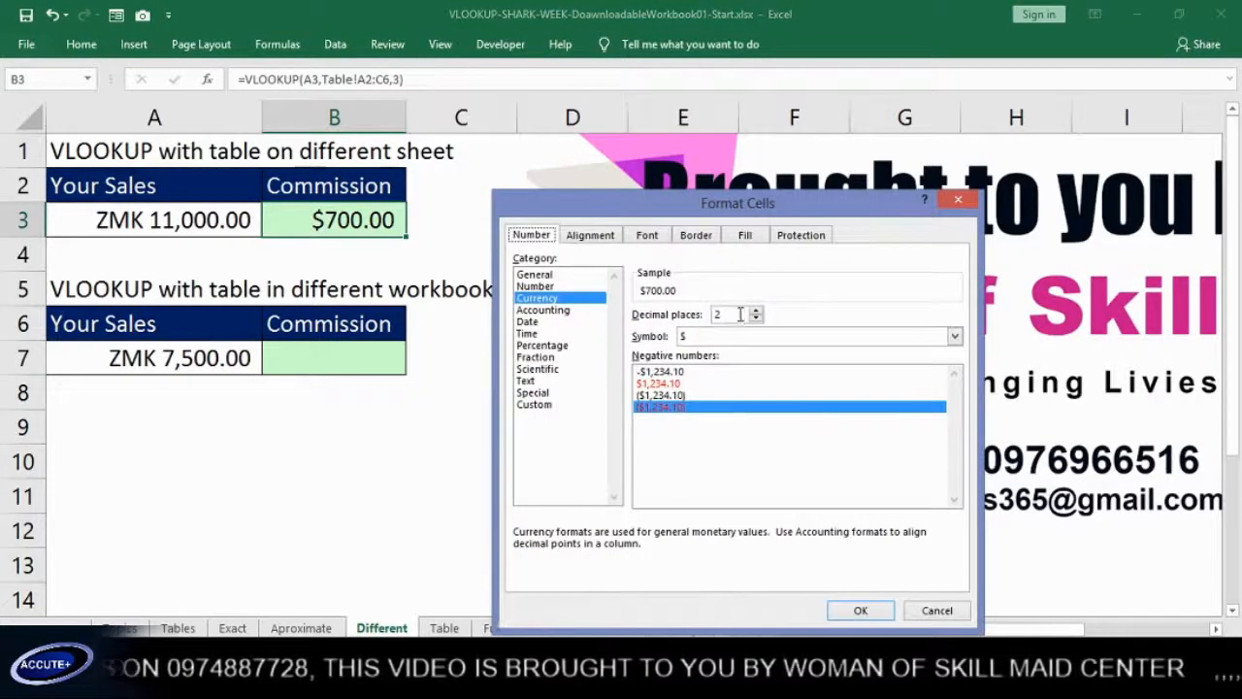
{"action": "left_click", "coordinate": [955, 337]}
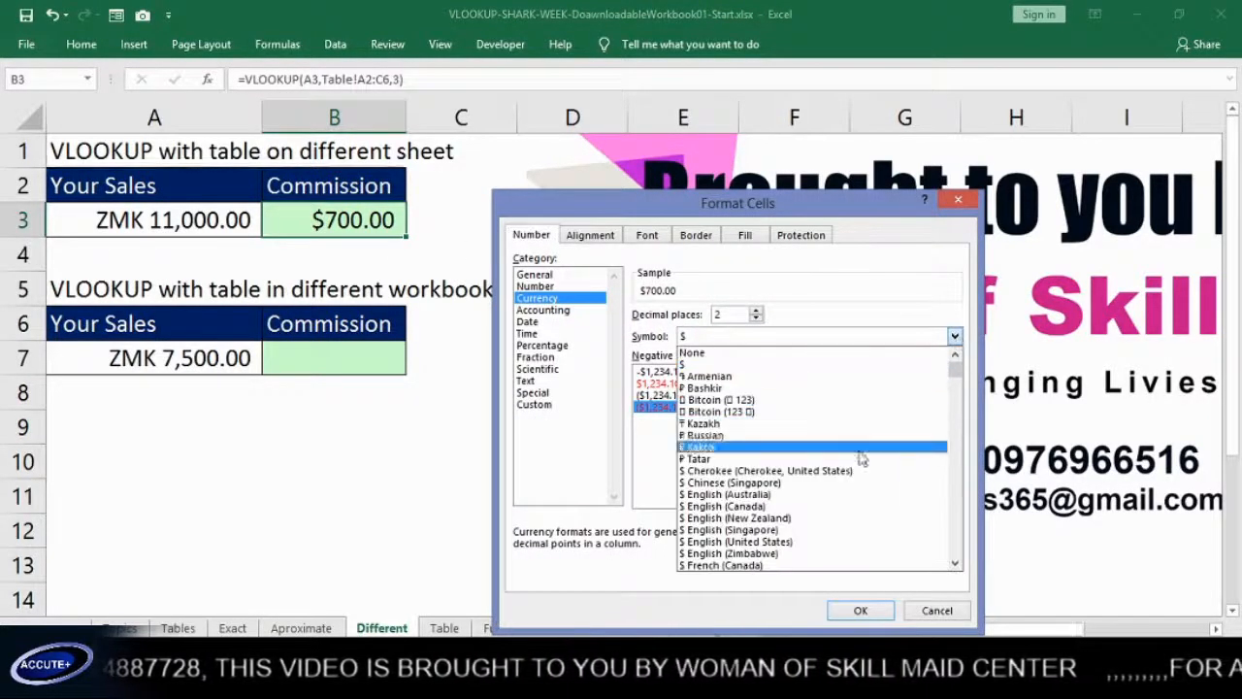
{"action": "key", "text": "z"}
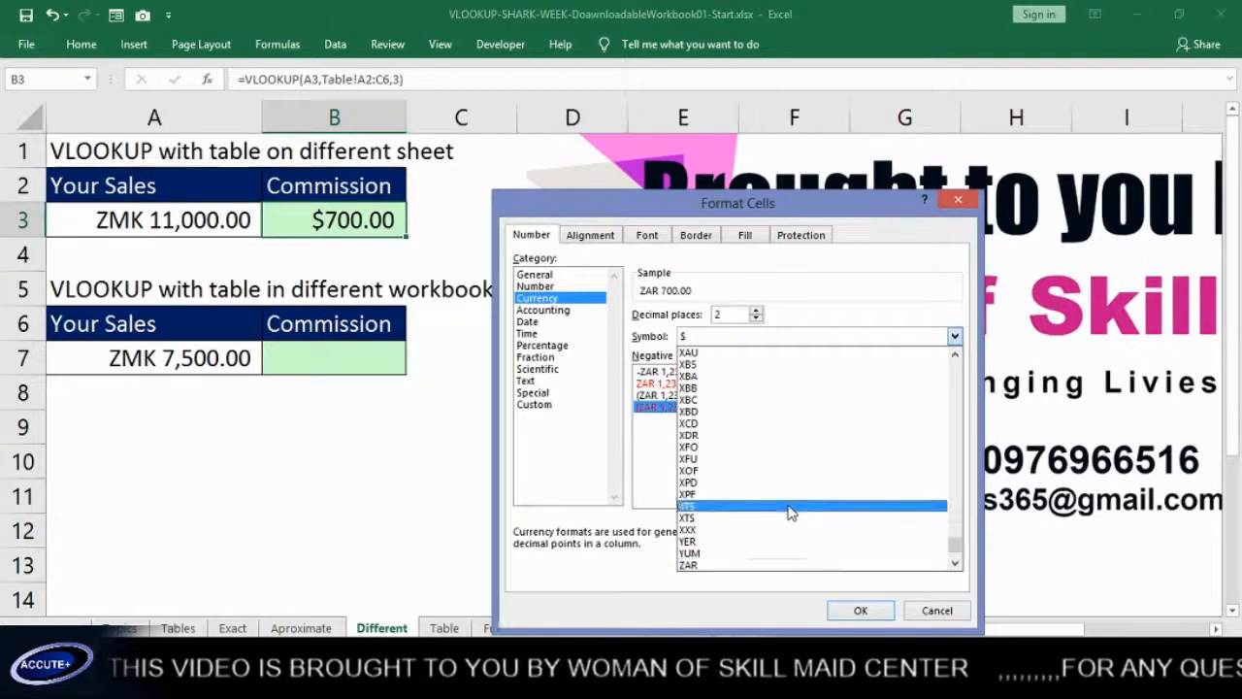
{"action": "key", "text": "z"}
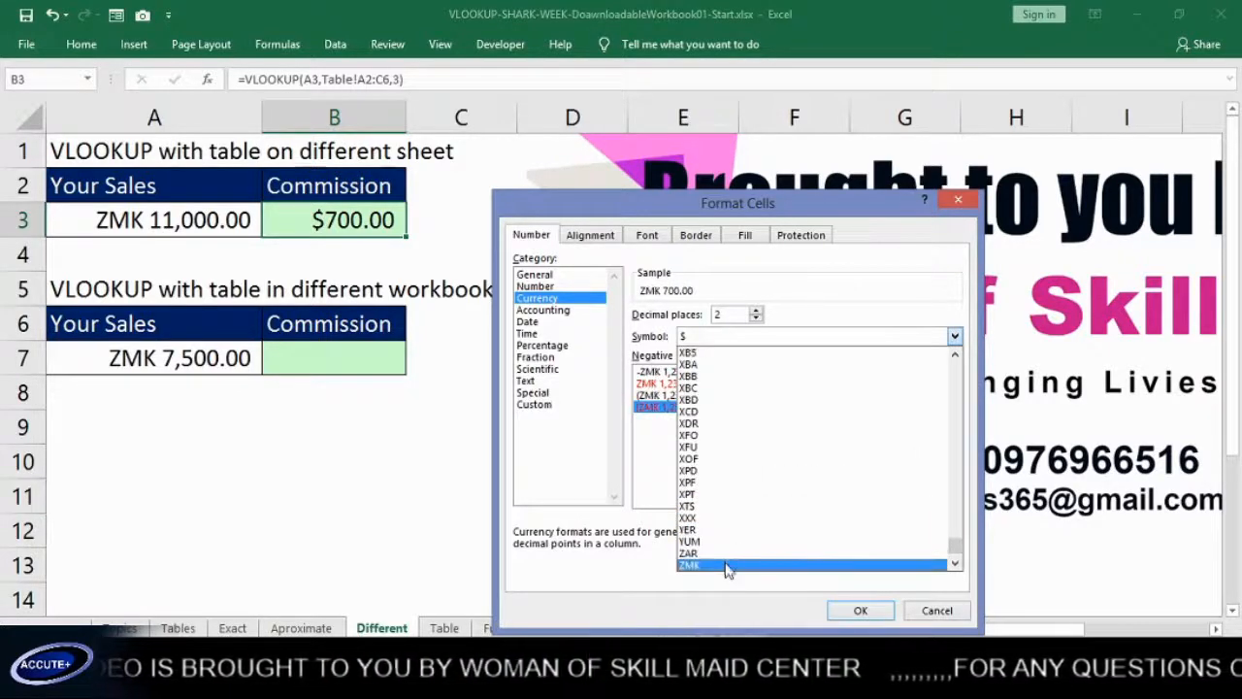
{"action": "left_click", "coordinate": [723, 568]}
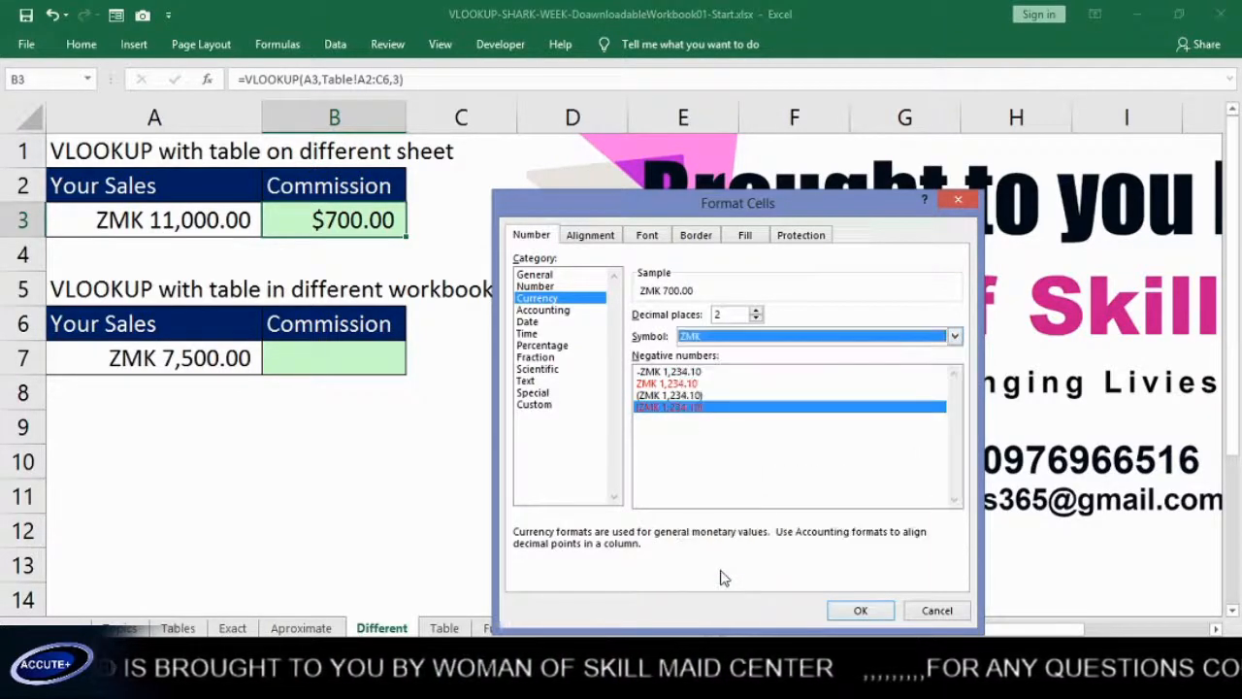
{"action": "left_click", "coordinate": [861, 610]}
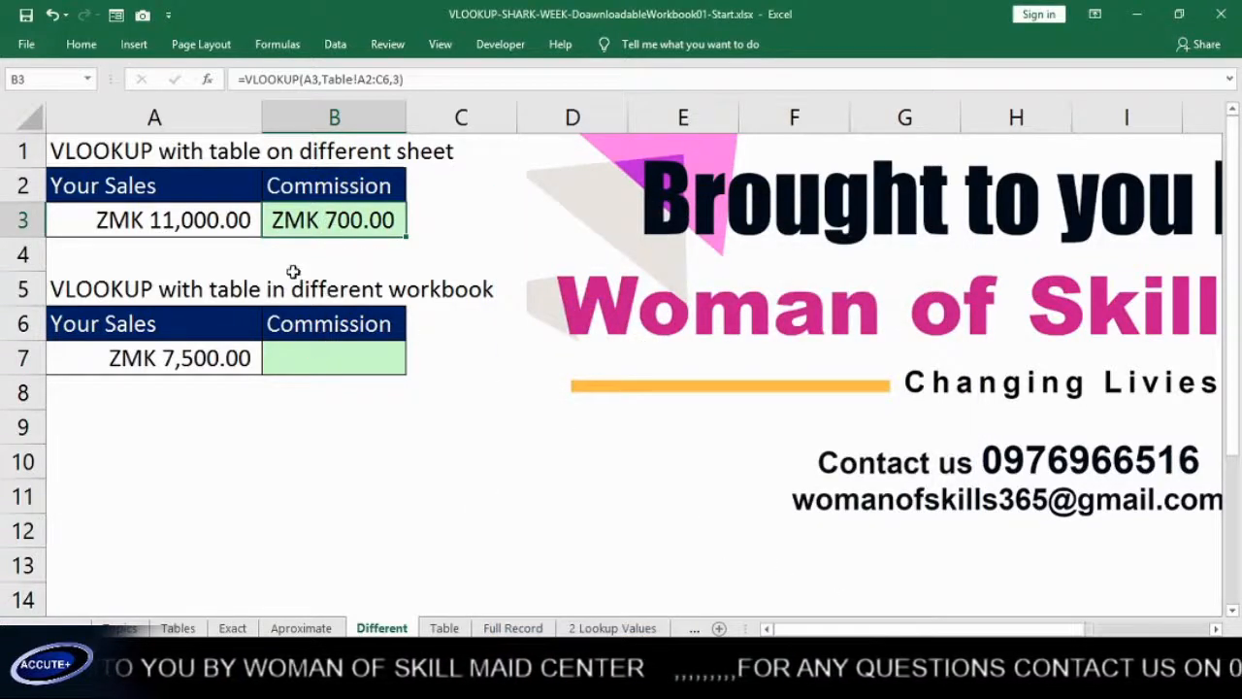
Set the sales amount in A3 to 5000 to test the commission lookup
{"action": "left_click", "coordinate": [191, 225]}
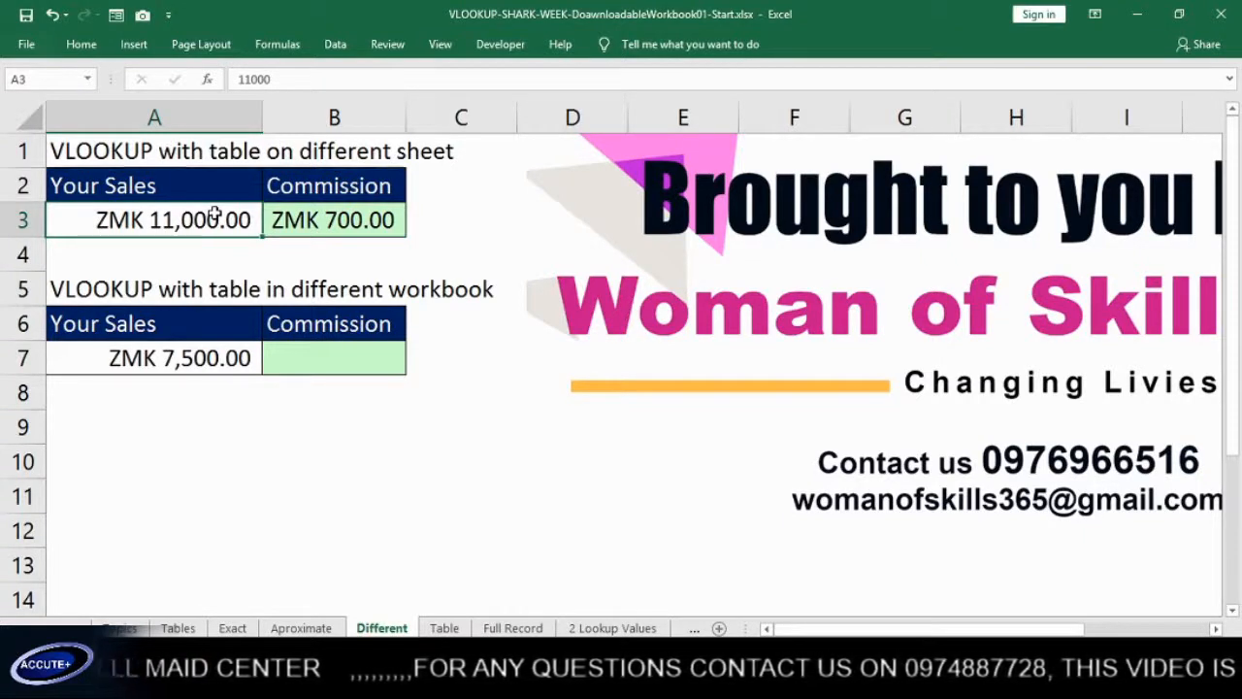
{"action": "type", "text": "5000"}
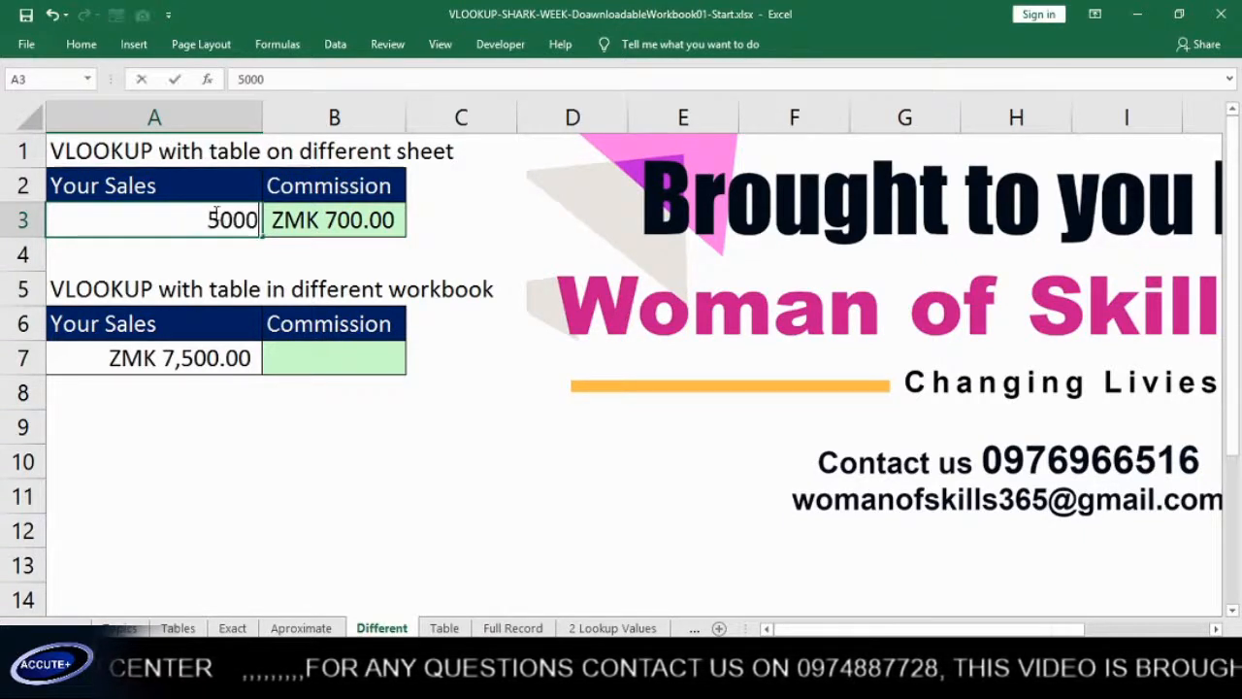
{"action": "key", "text": "ctrl+Return"}
{"action": "key", "text": "Return"}
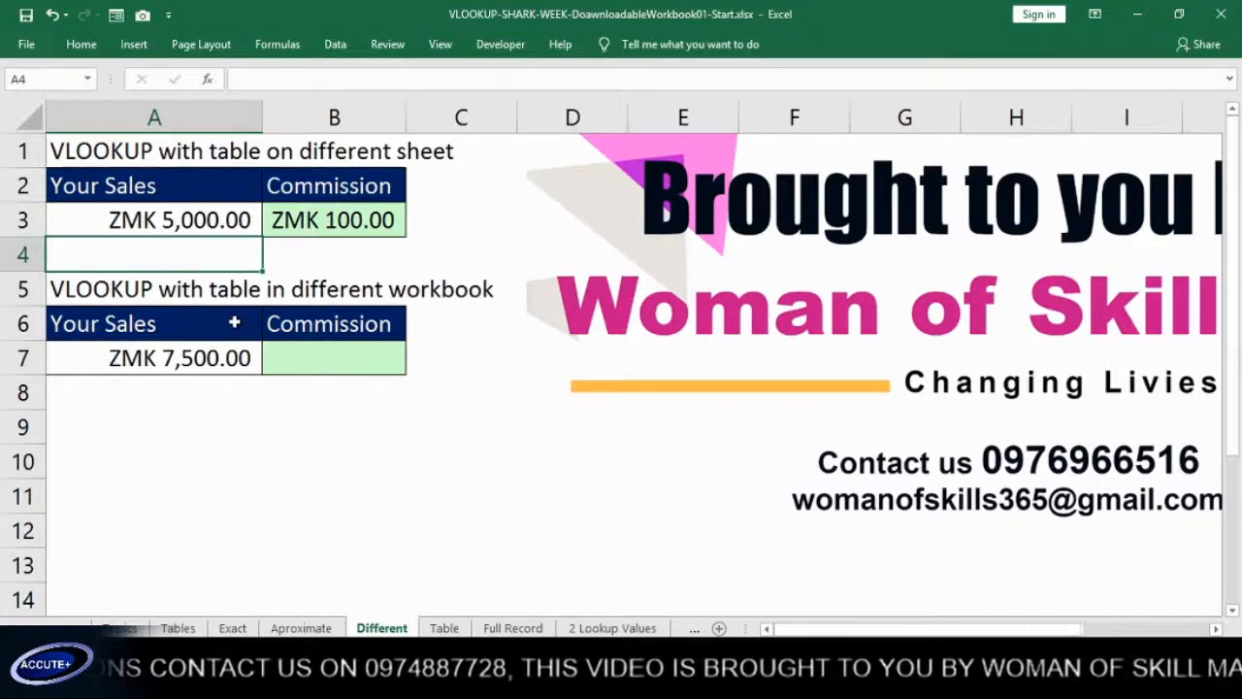
Enter a VLOOKUP in B7 that finds A7 in $A$2:$C$6 on Sheet1 of the open C-TABLE.xlsx workbook and returns column 3
{"action": "left_click", "coordinate": [224, 390]}
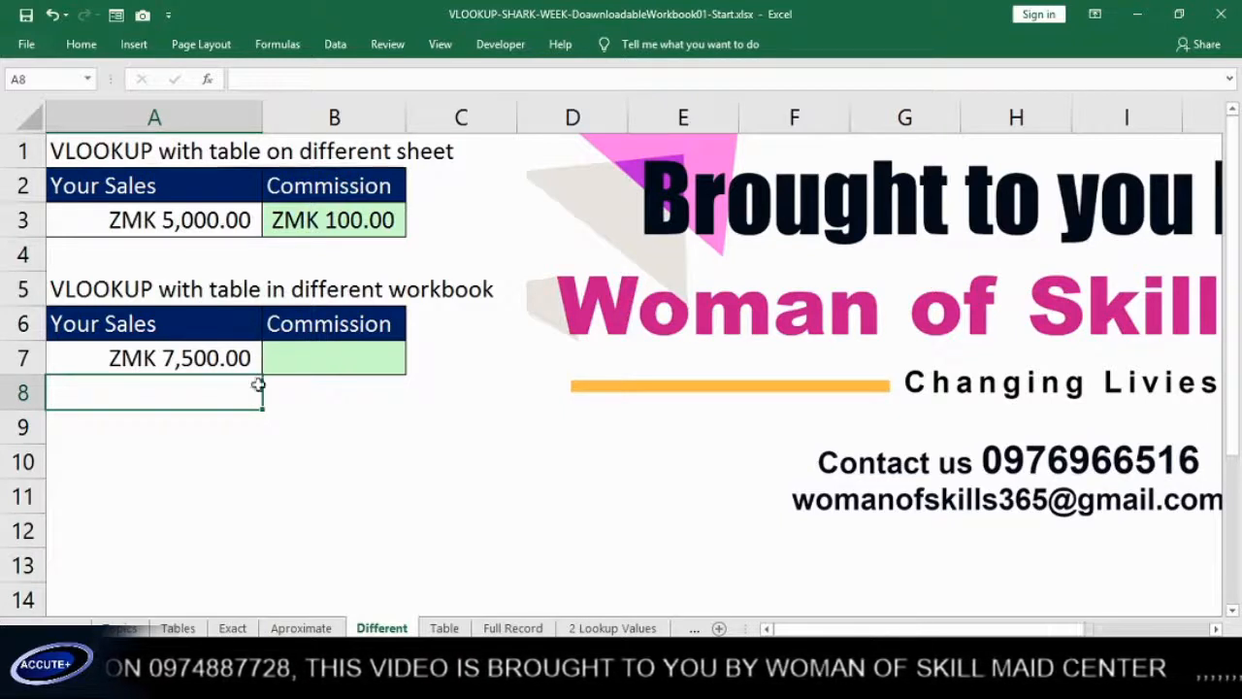
{"action": "left_click", "coordinate": [280, 368]}
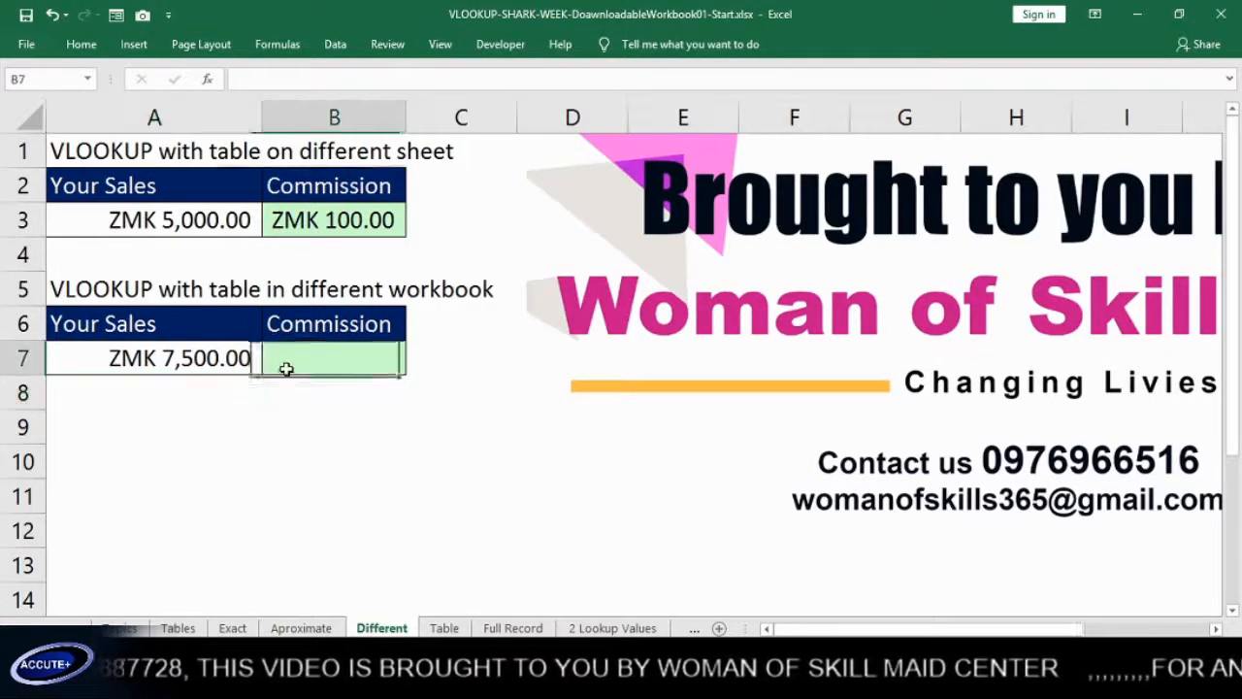
{"action": "type", "text": "=VL"}
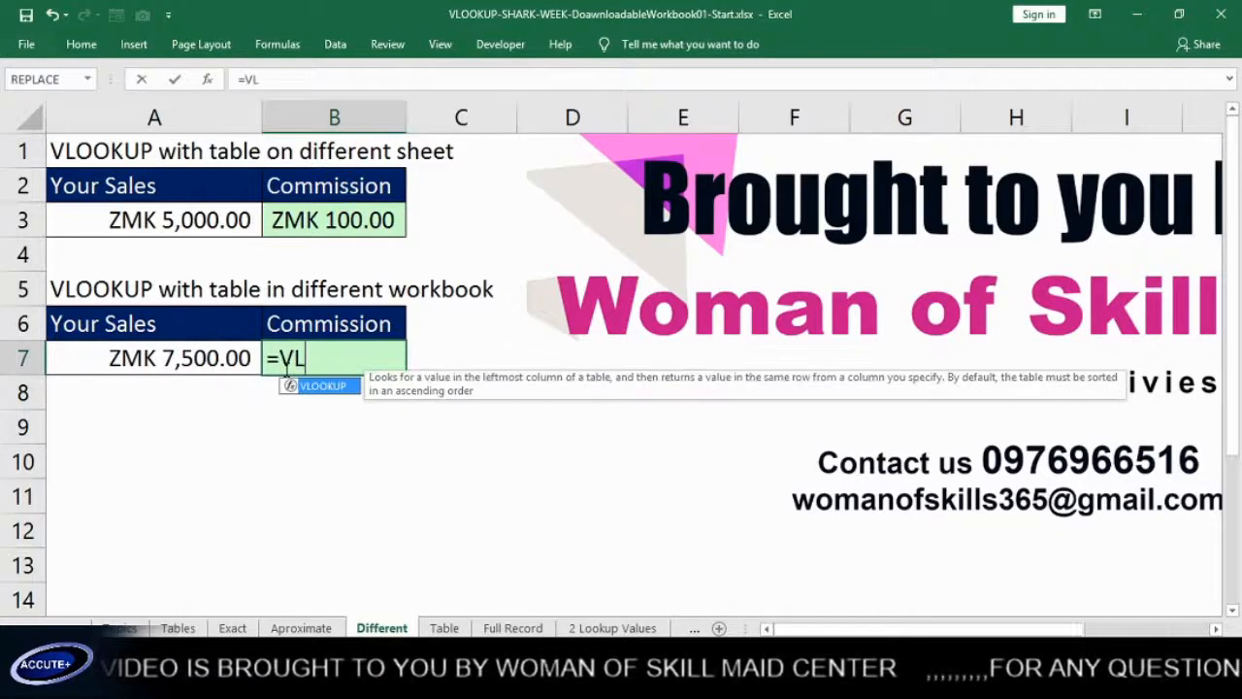
{"action": "key", "text": "Tab"}
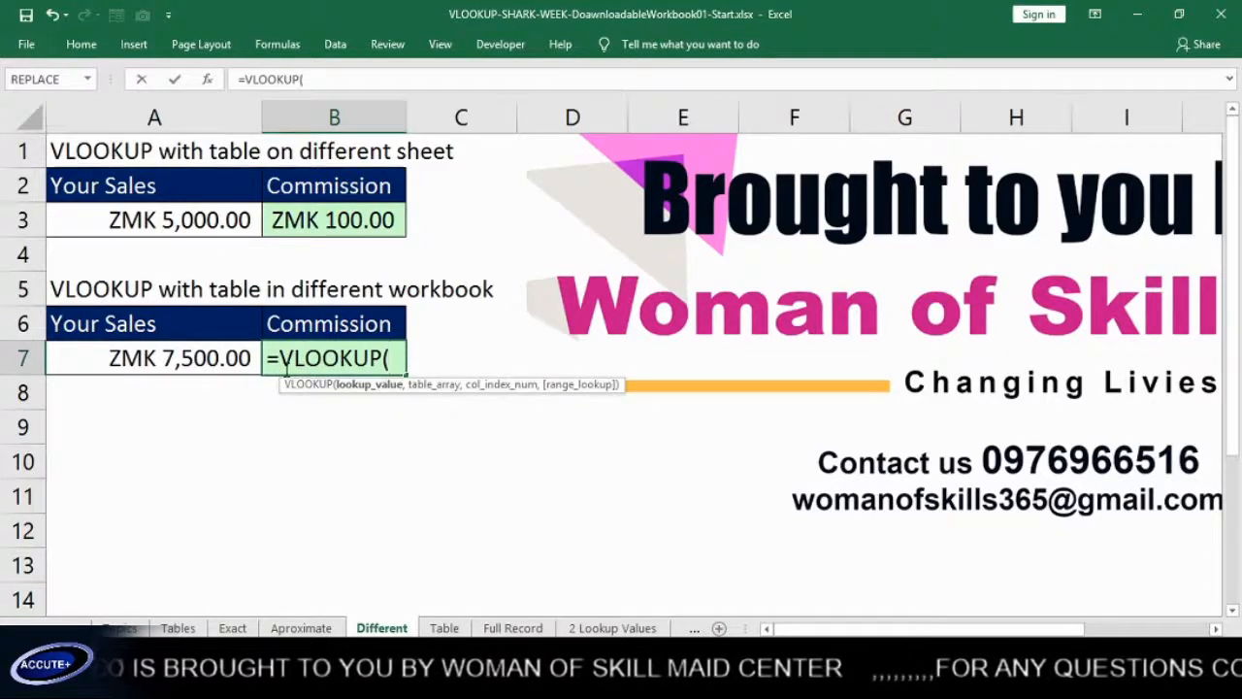
{"action": "left_click", "coordinate": [209, 358]}
{"action": "type", "text": ","}
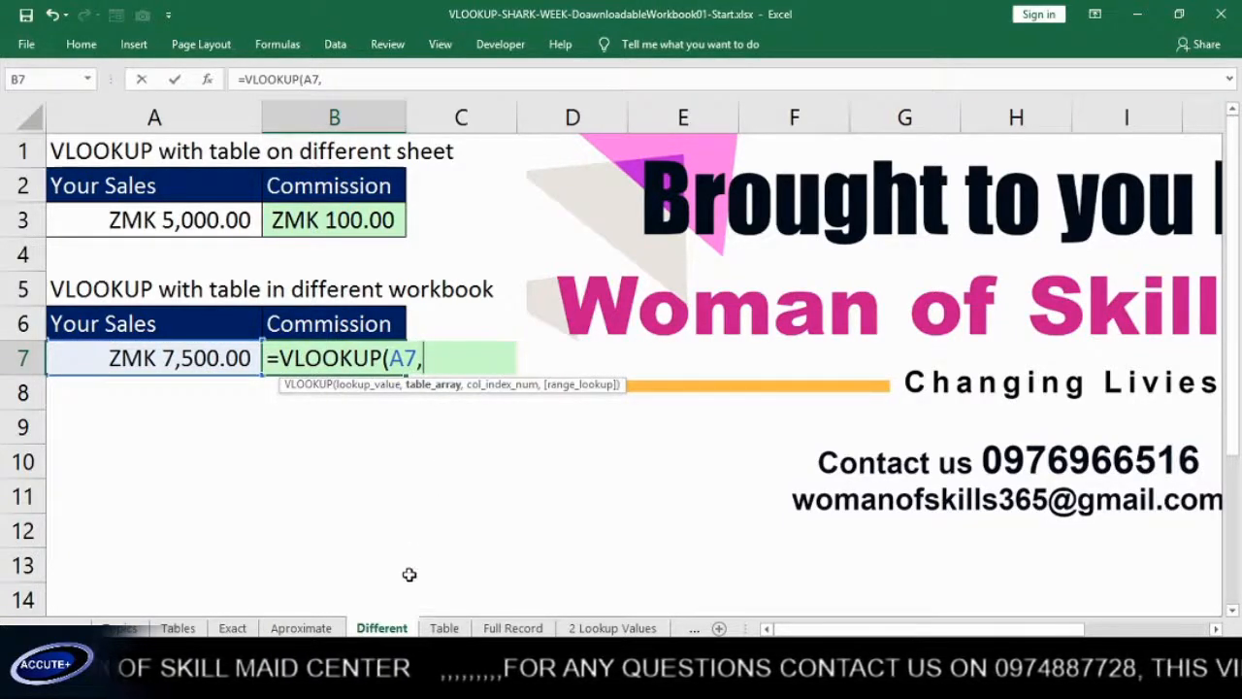
{"action": "mouse_move", "coordinate": [395, 679]}
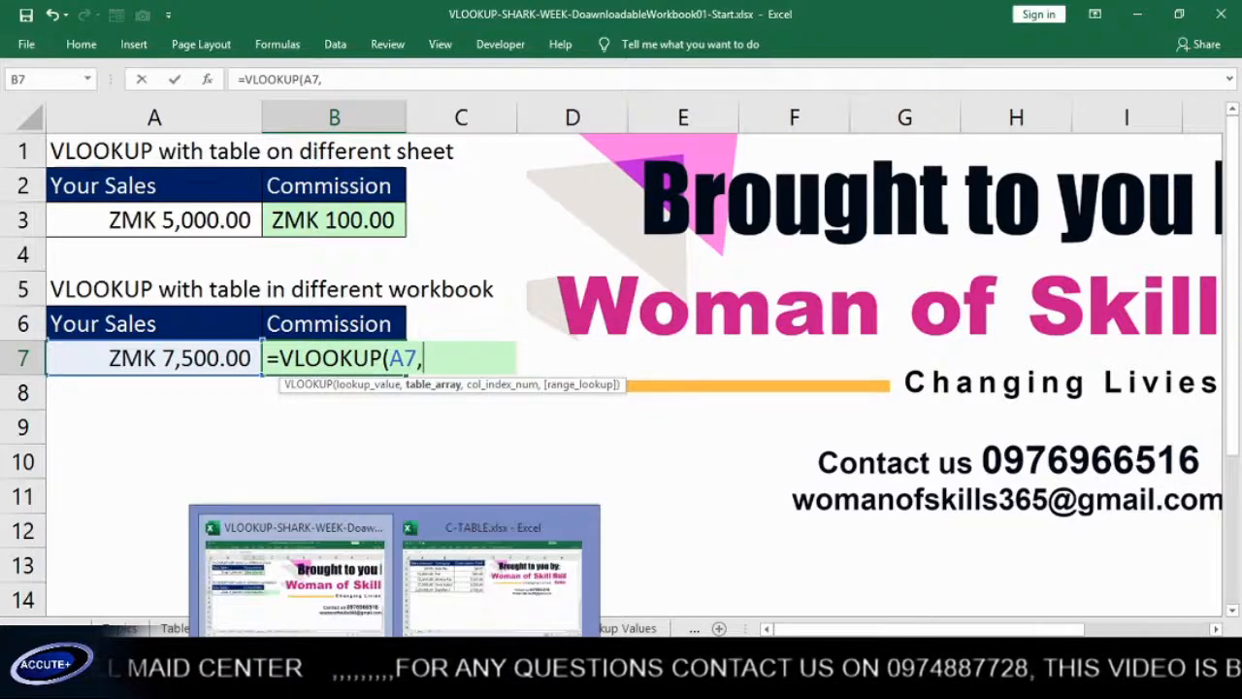
{"action": "left_click", "coordinate": [460, 610]}
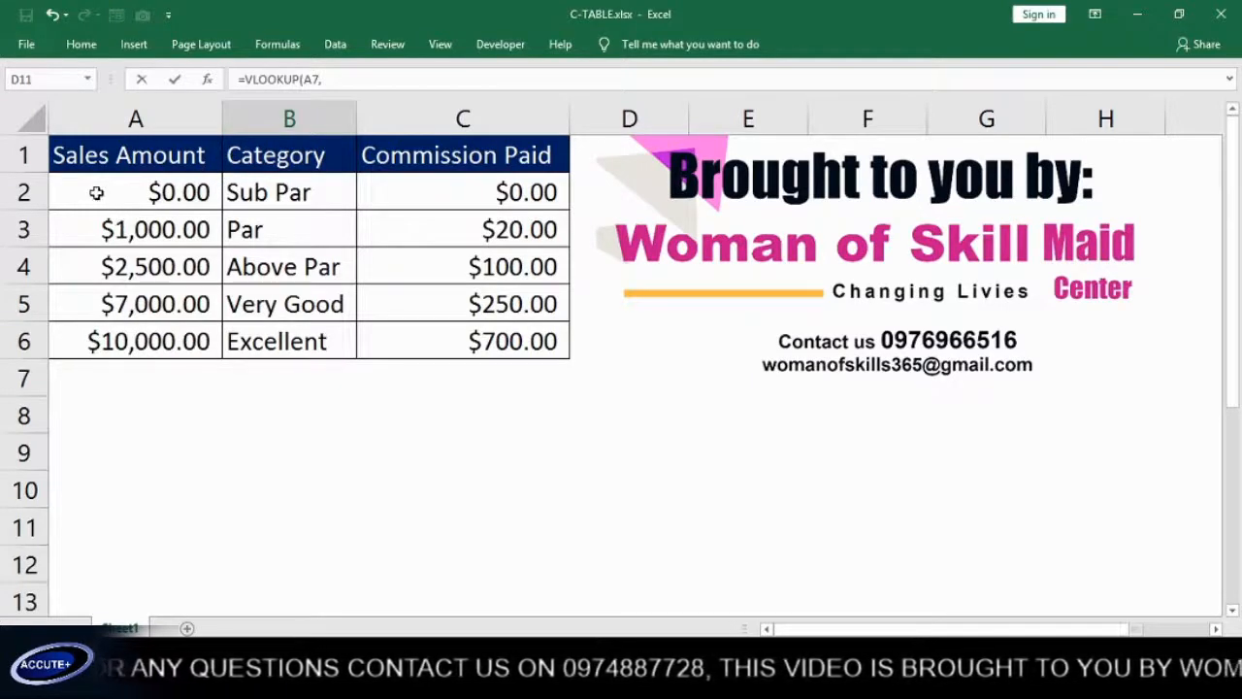
{"action": "left_click_drag", "start_coordinate": [93, 191], "coordinate": [441, 336]}
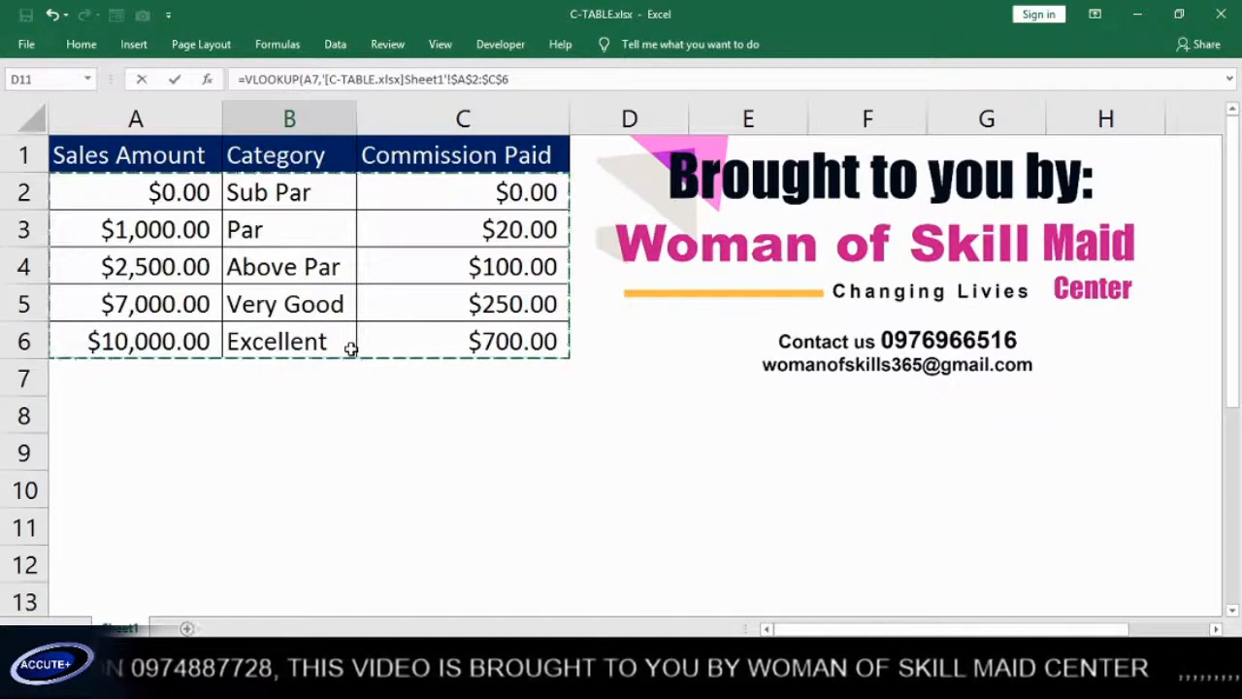
{"action": "type", "text": ",3"}
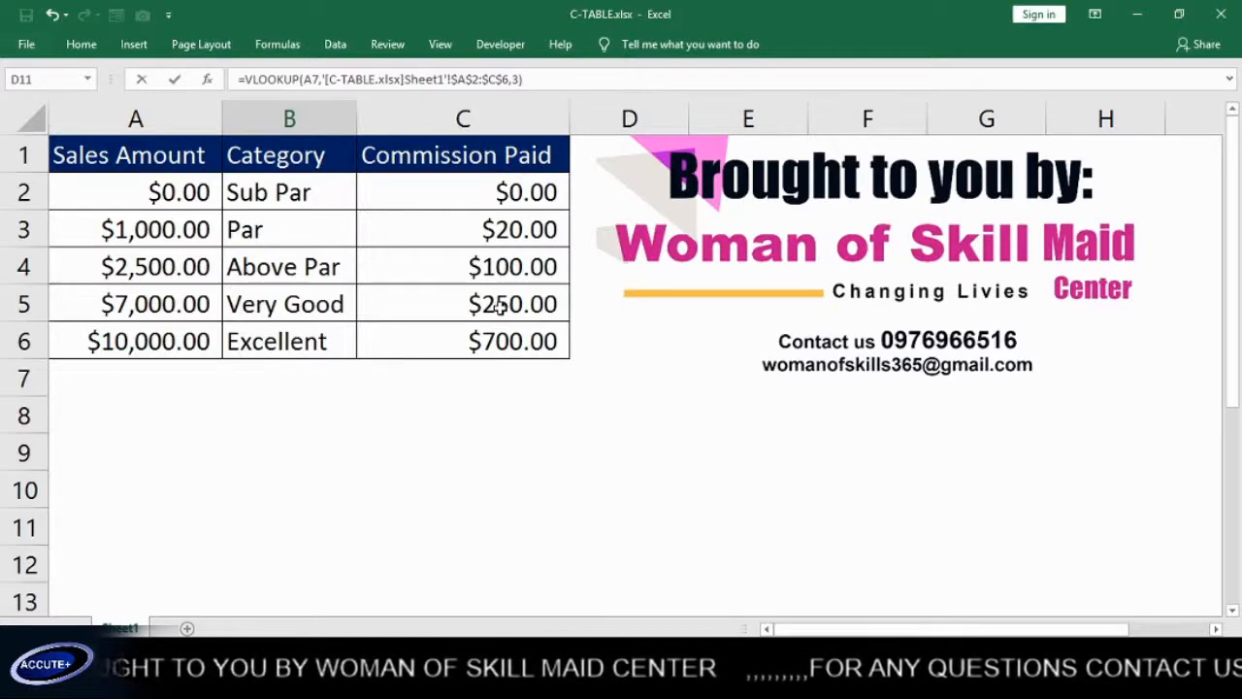
{"action": "key", "text": "Return"}
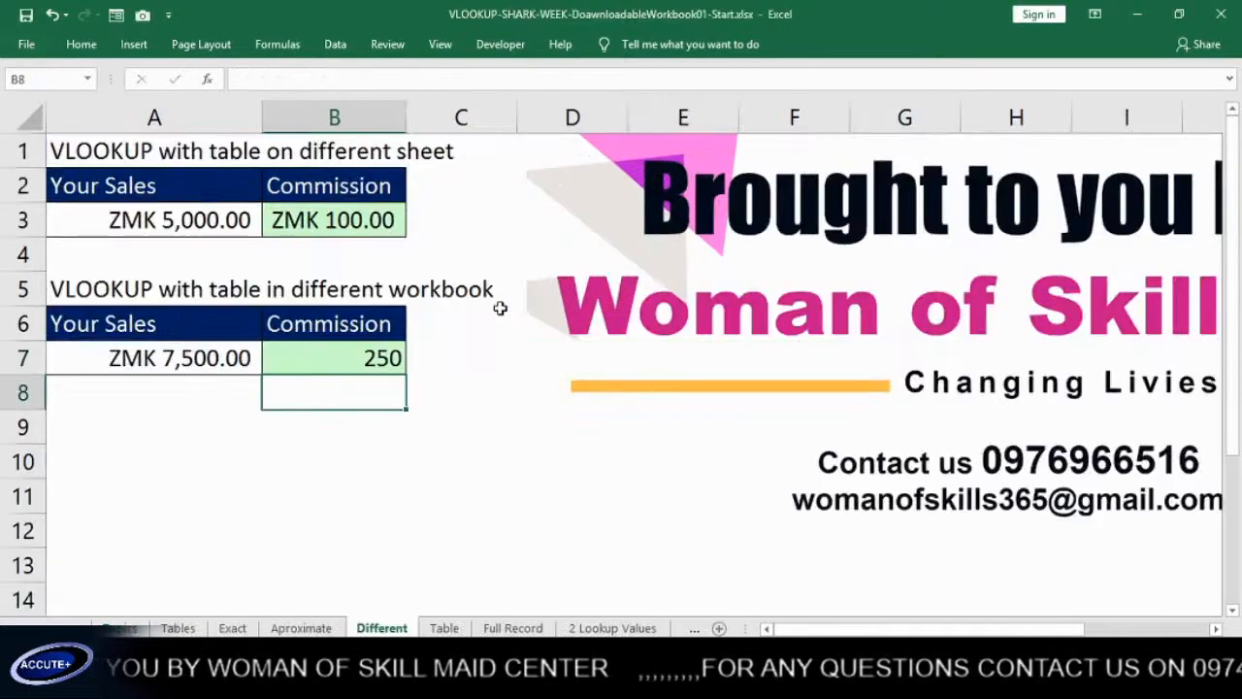
Inspect the C-TABLE.xlsx workbook reference inside the B7 formula, leaving the formula as it is
{"action": "double_click", "coordinate": [355, 359]}
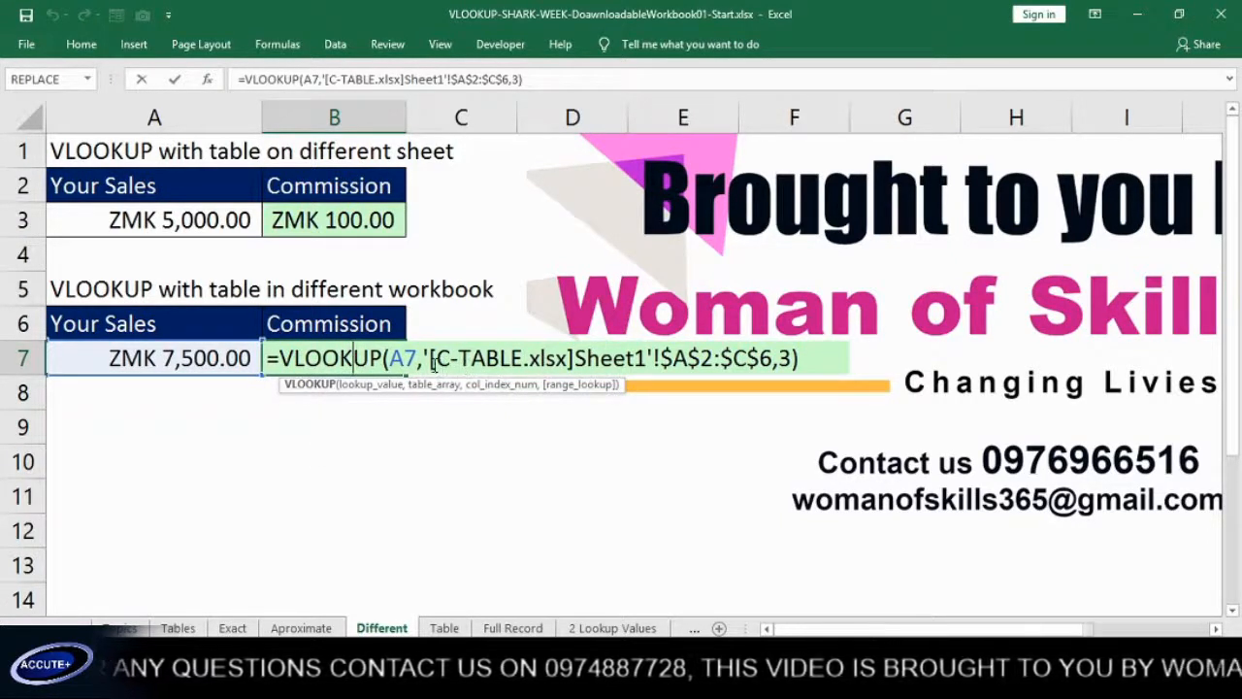
{"action": "mouse_move", "coordinate": [451, 361]}
{"action": "left_mouse_down"}
{"action": "mouse_move", "coordinate": [572, 362]}
{"action": "mouse_move", "coordinate": [439, 360]}
{"action": "left_mouse_up"}
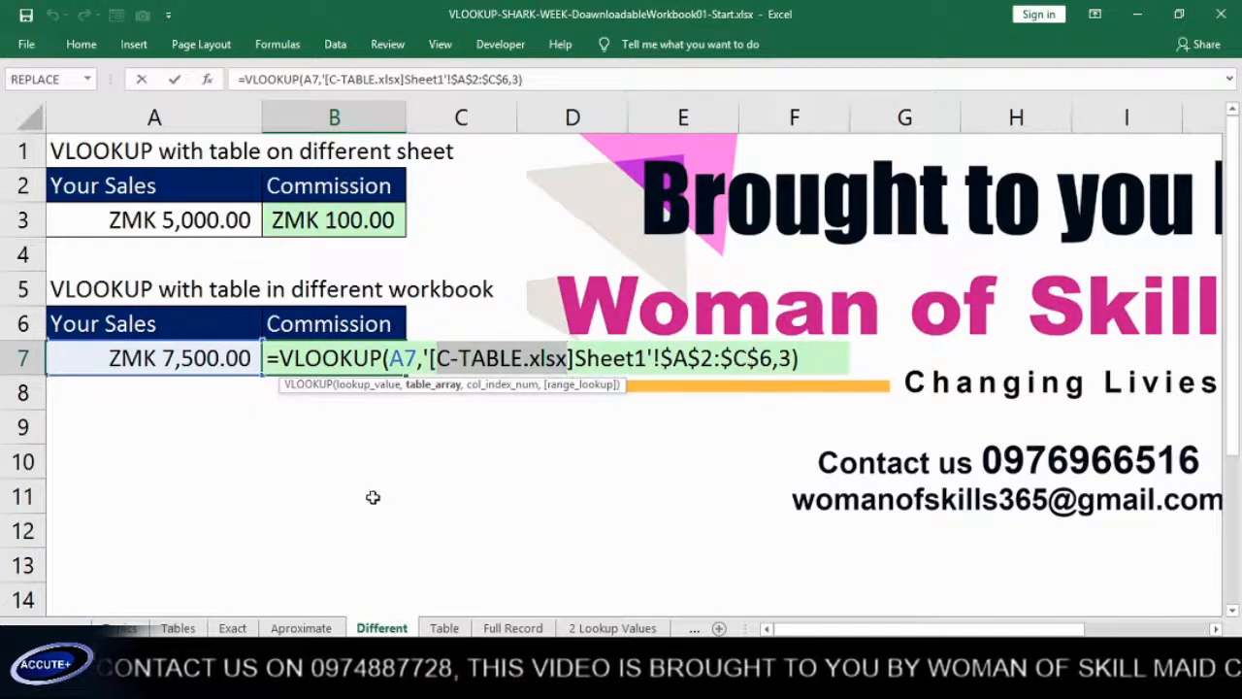
{"action": "key", "text": "Return"}
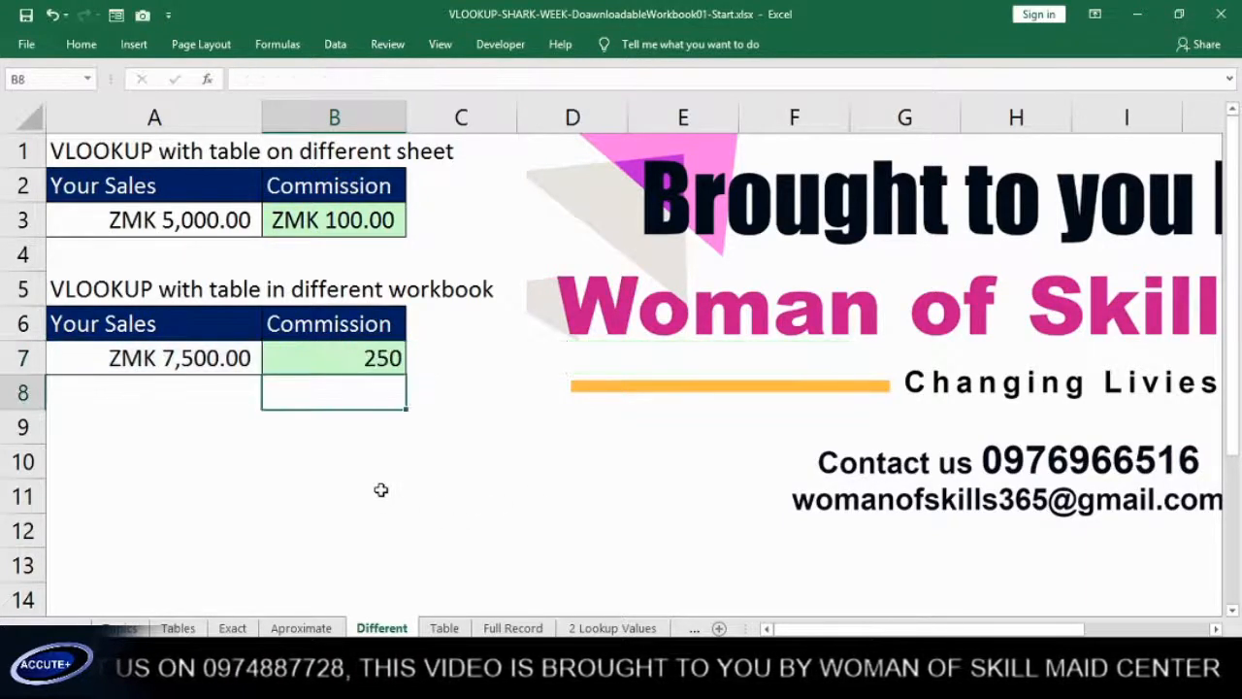